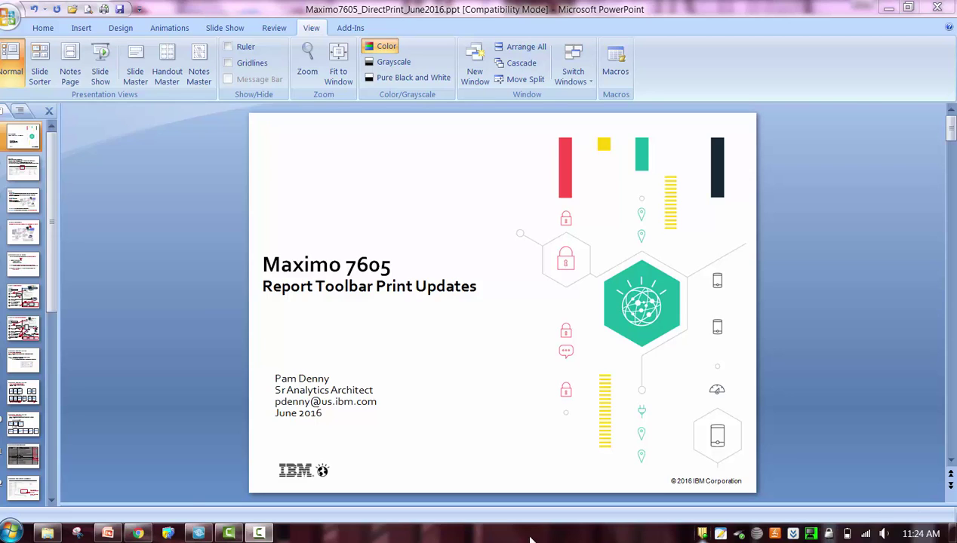
Filter the Work Order Tracking list by work order number 100, leaving 12 records.
click(139, 535)
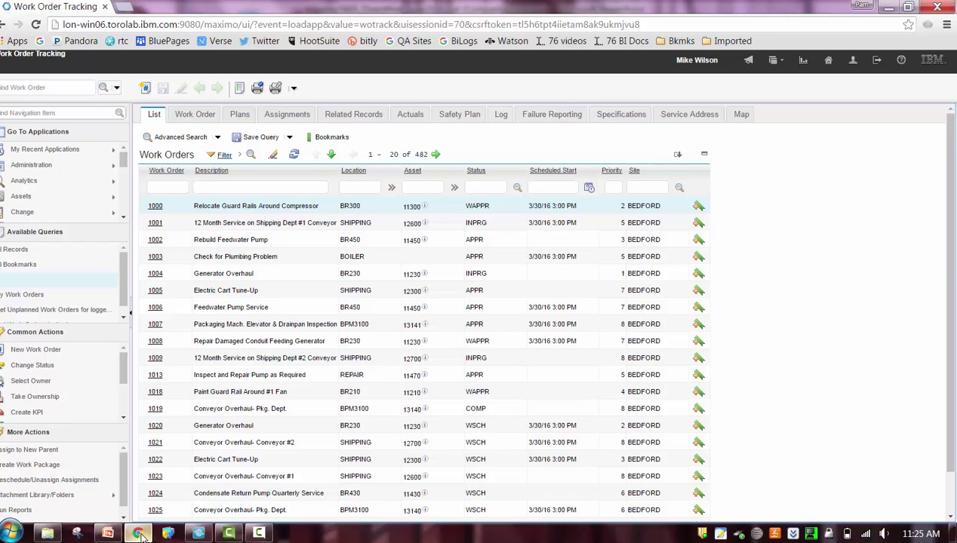
click(160, 188)
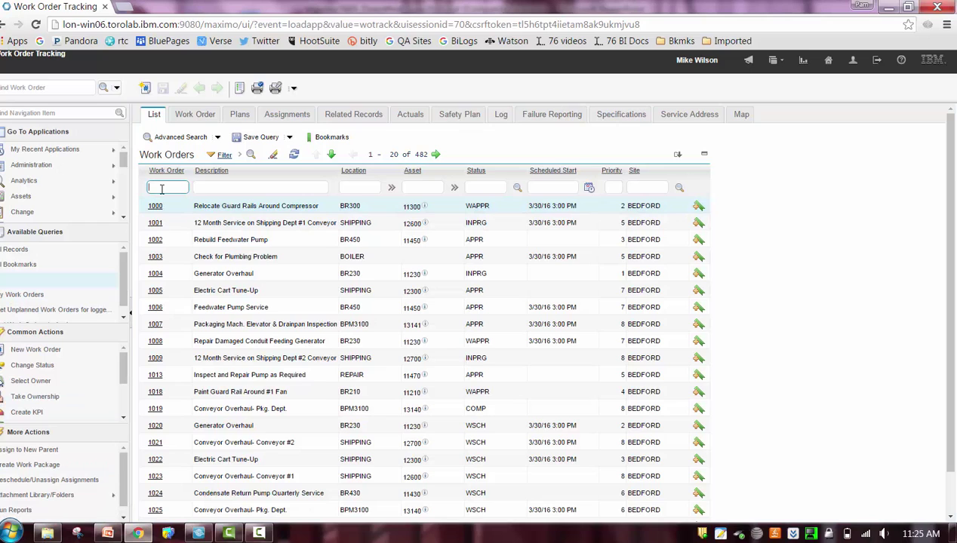
text(100)
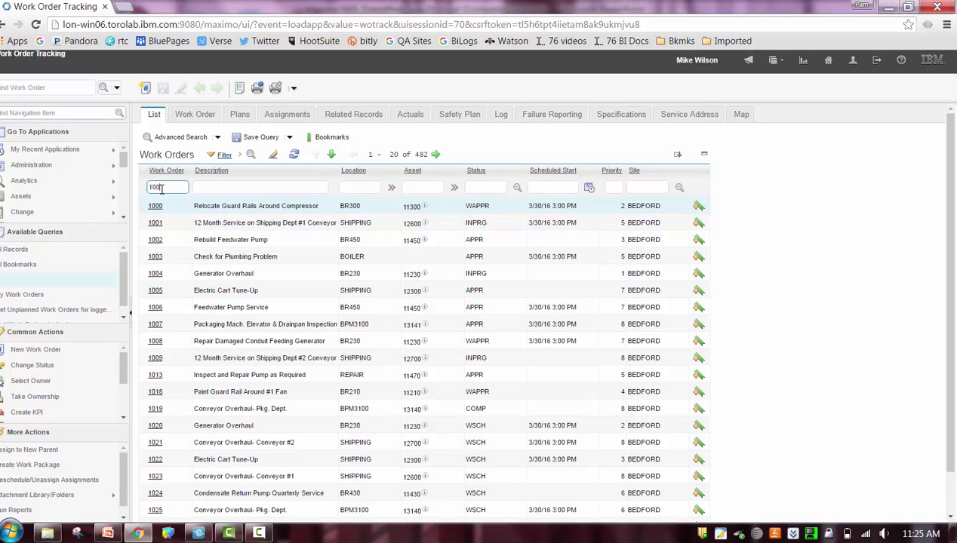
key(Return)
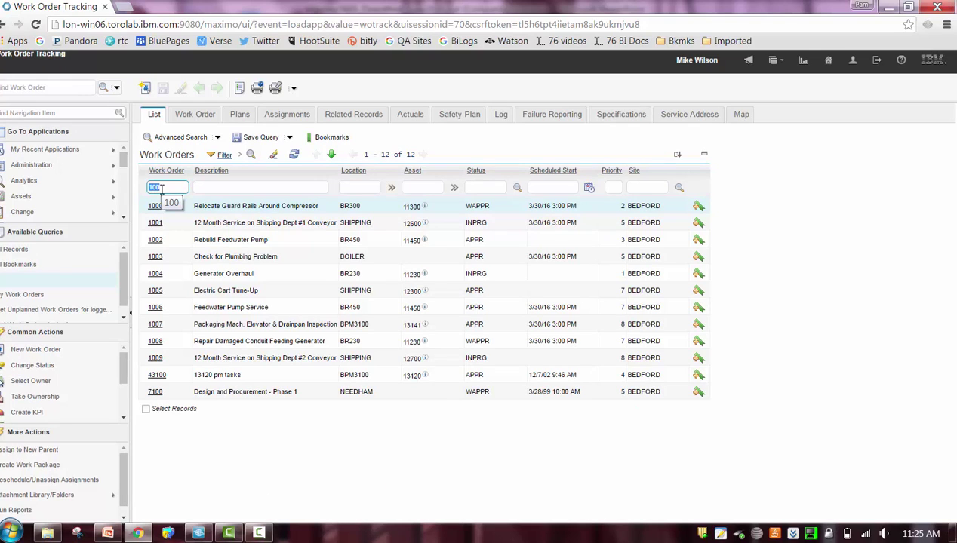
Open Run Reports and preview, then cancel, the Open Work Orders and PM and Work Order Details requests.
click(30, 515)
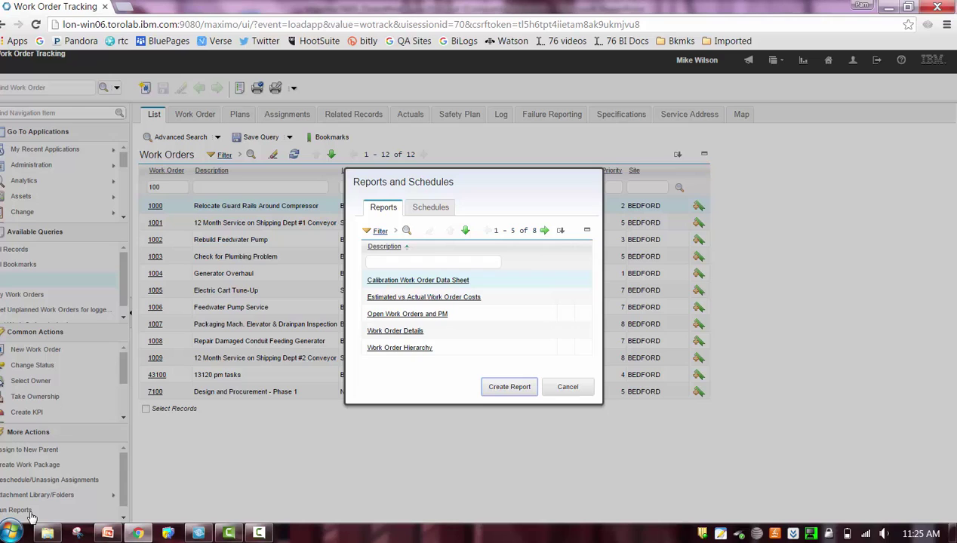
click(425, 316)
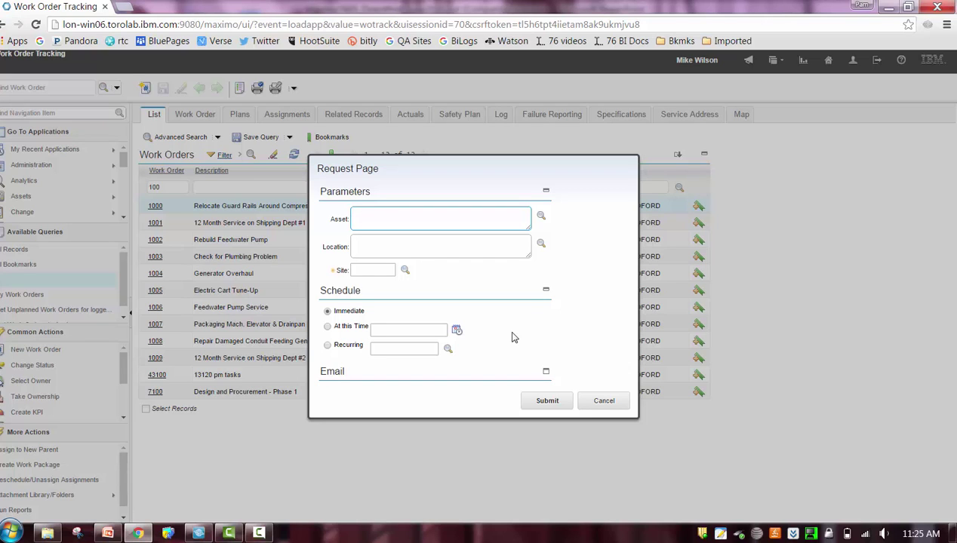
click(602, 405)
click(419, 332)
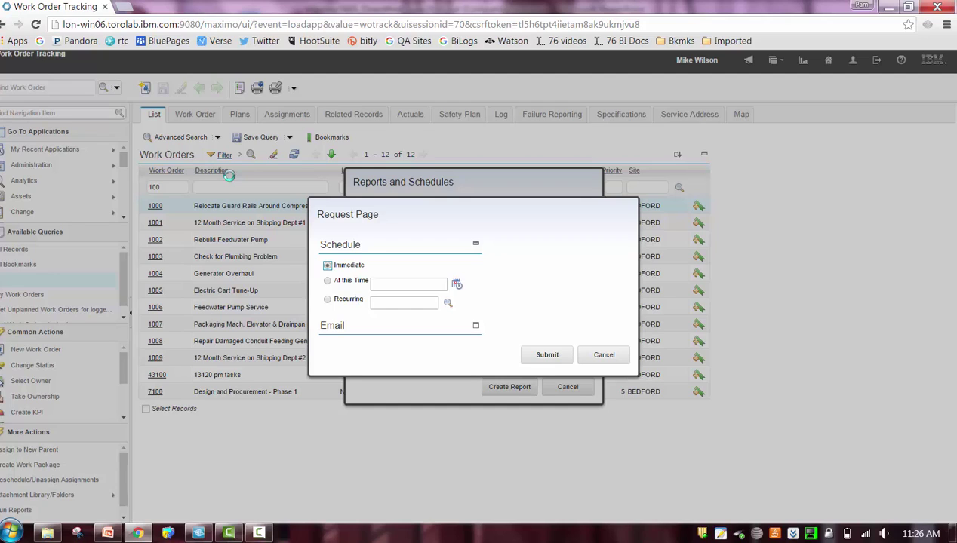
click(591, 355)
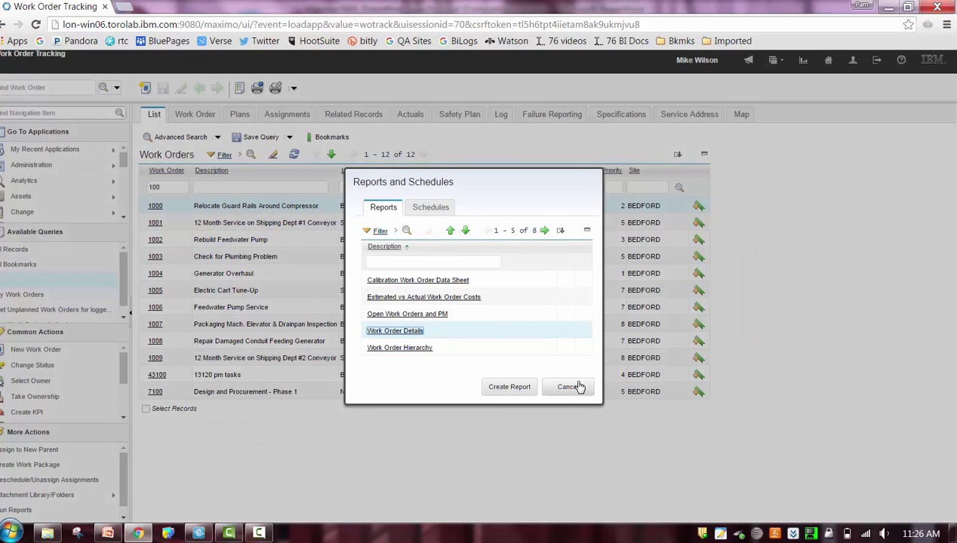
Cancel the Reports and Schedules dialog and dismiss the Asset Details popup.
click(571, 387)
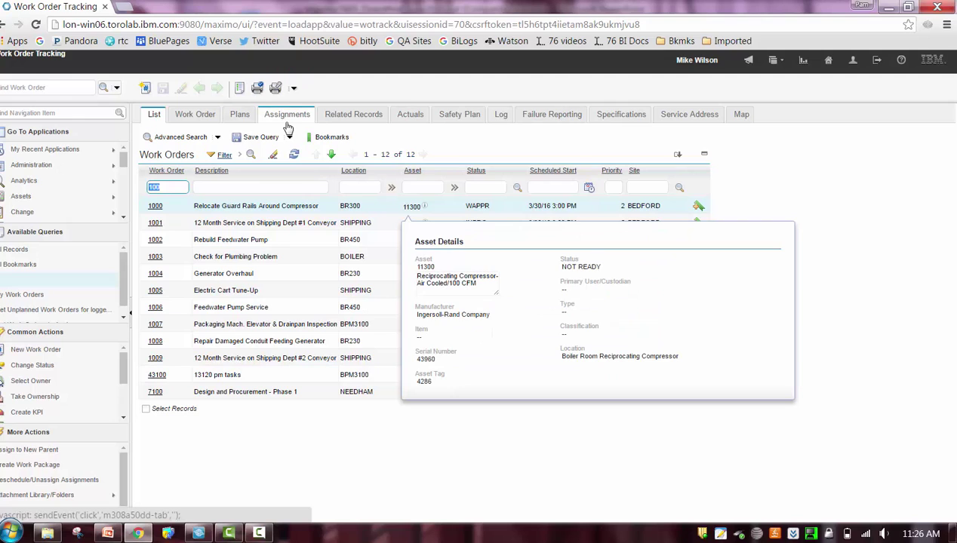
click(747, 168)
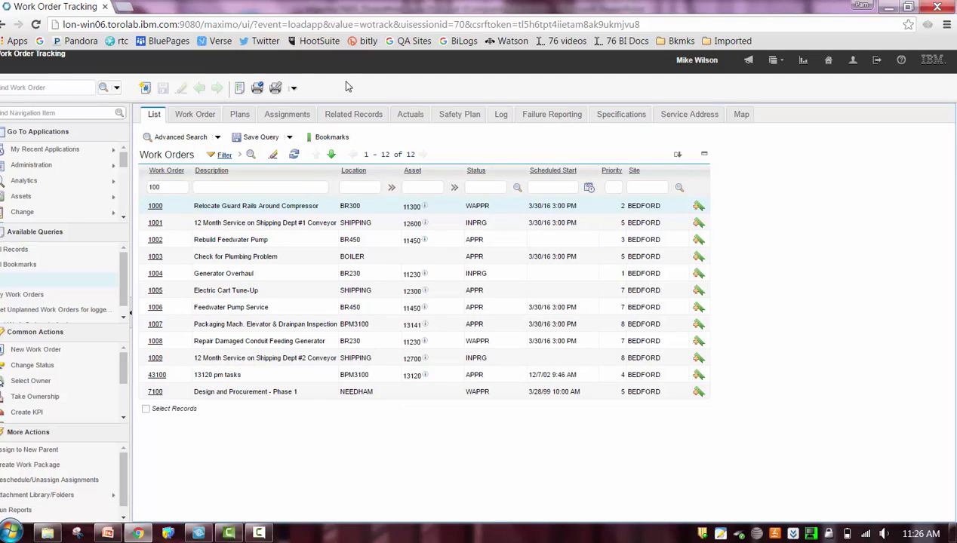
Open the 12 filtered orders as a Work Order List report in the BIRT Report Viewer.
click(240, 89)
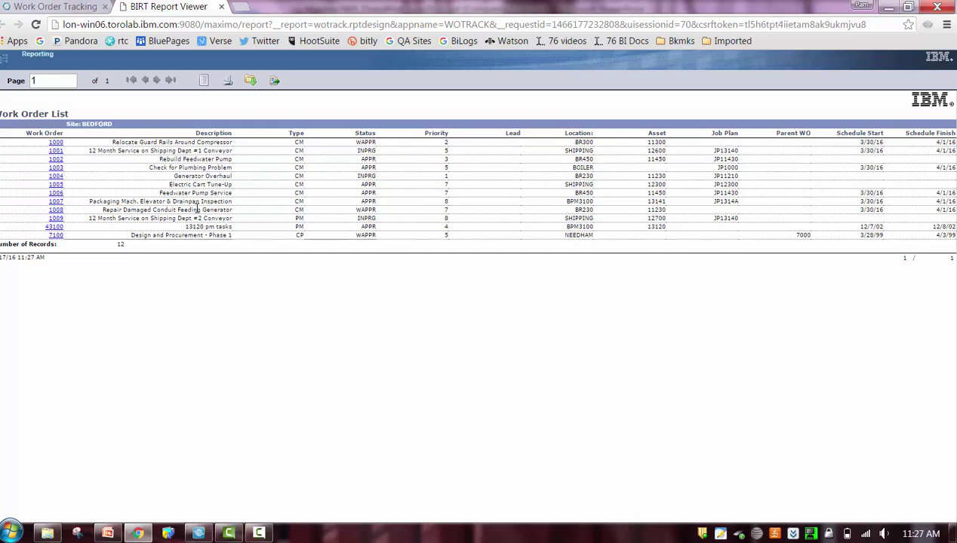
Back in Work Order Tracking, open work order 1003, 'Check for Plumbing Problem'.
click(75, 6)
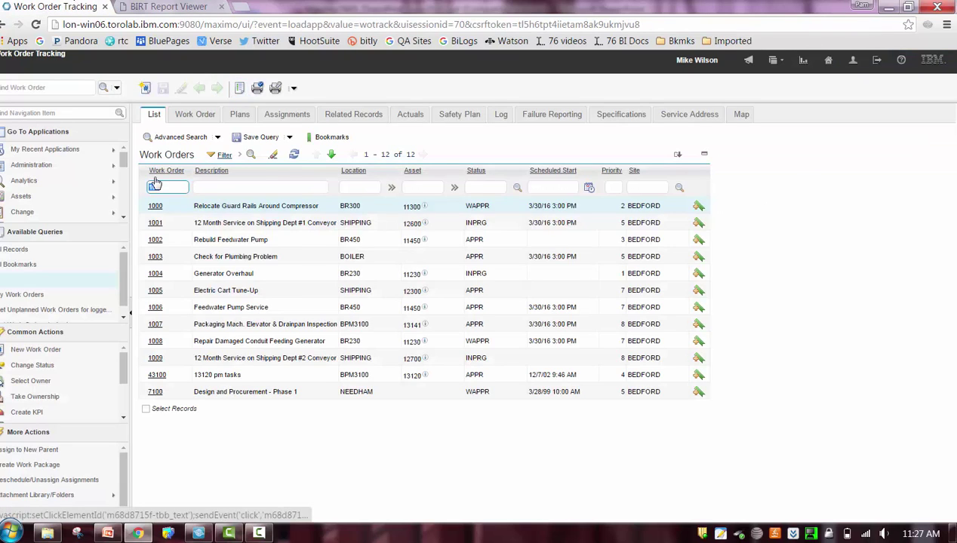
text(100)
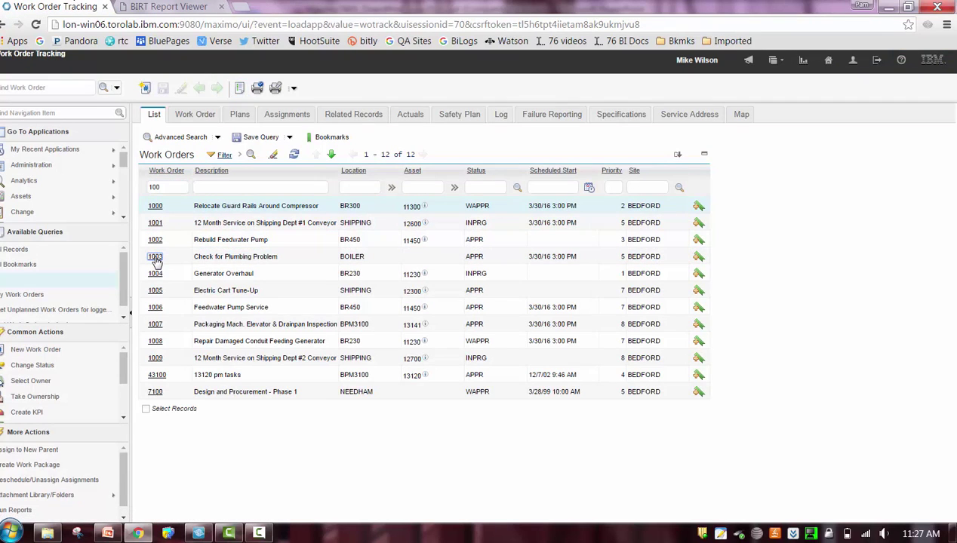
click(154, 257)
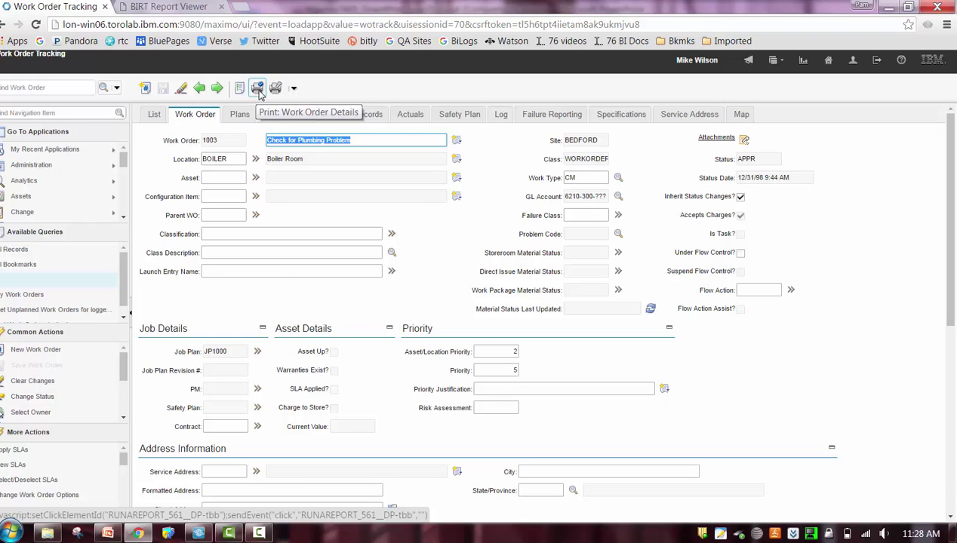
Print work order 1003's two-sheet Work Order Details report to PrimoPDF.
click(258, 90)
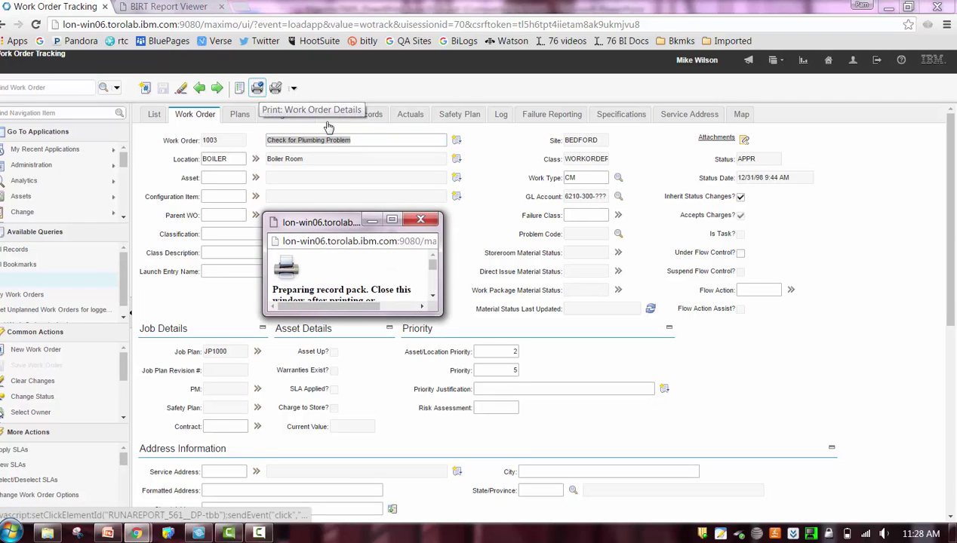
drag(438, 311, 643, 360)
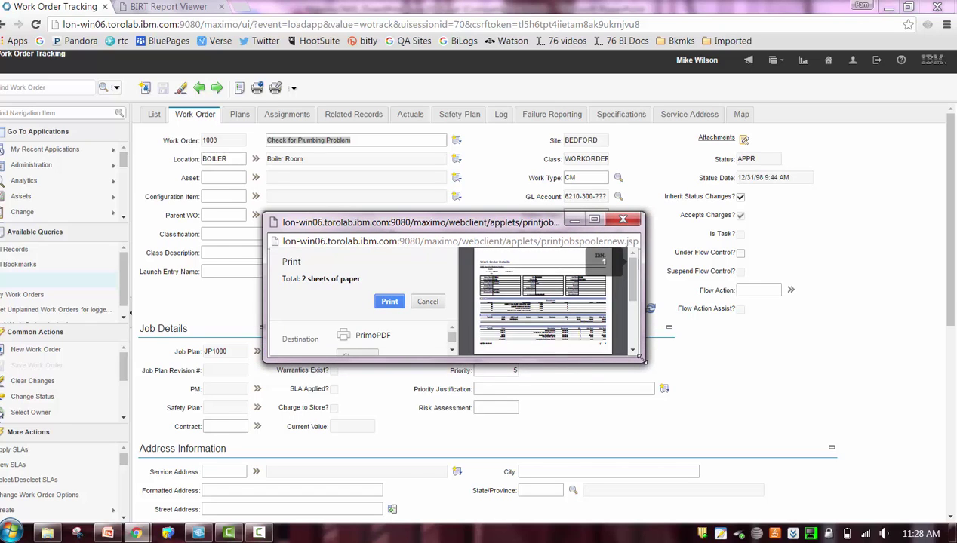
drag(643, 361, 856, 481)
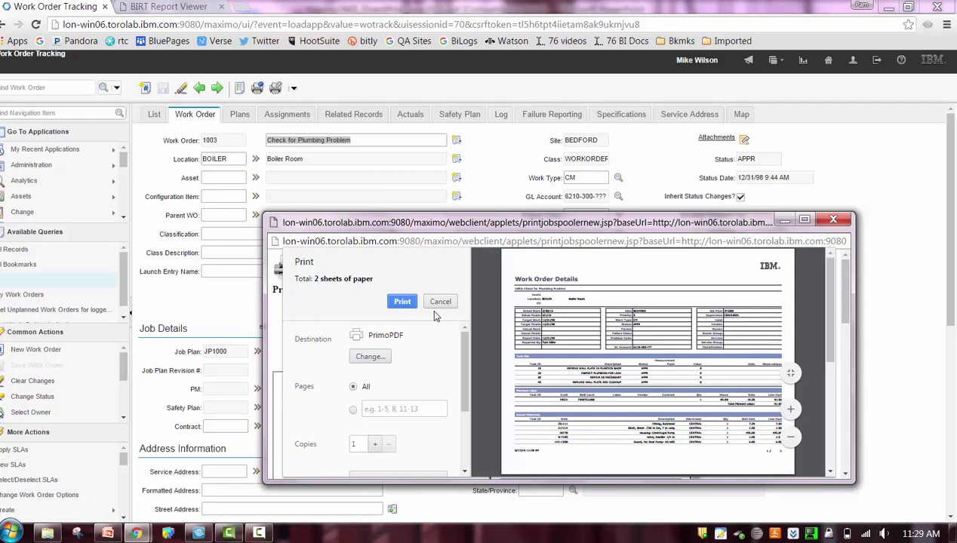
click(402, 302)
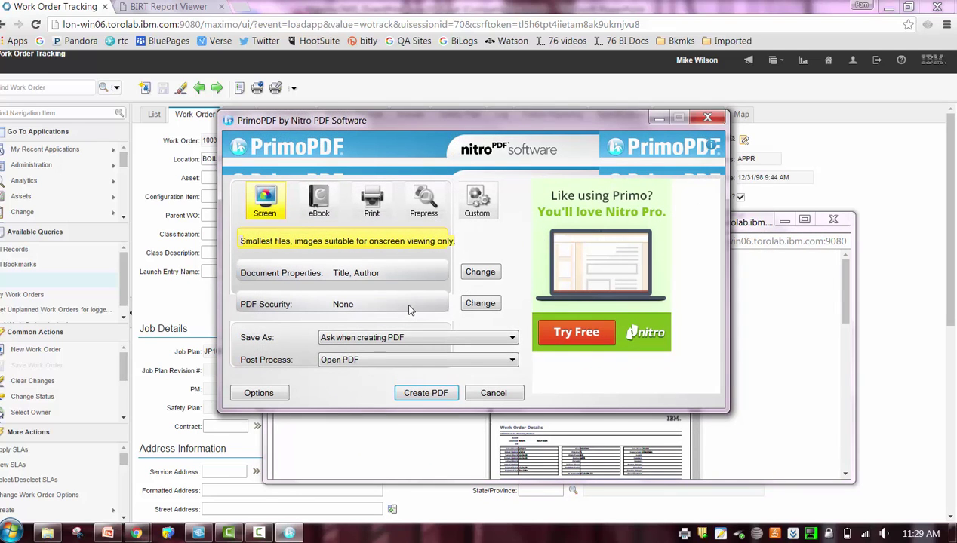
Create the PDF and save it in the Documents library as '1'.
click(425, 395)
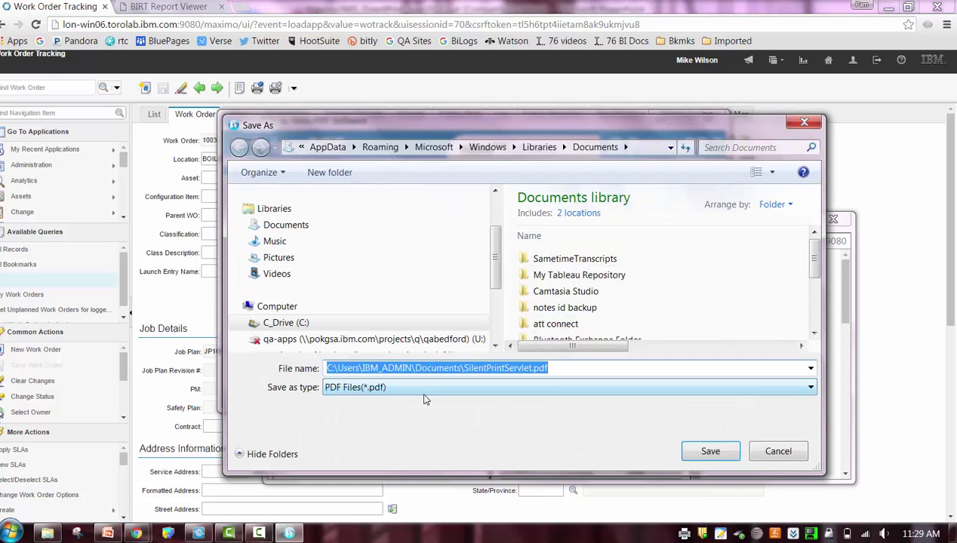
click(367, 228)
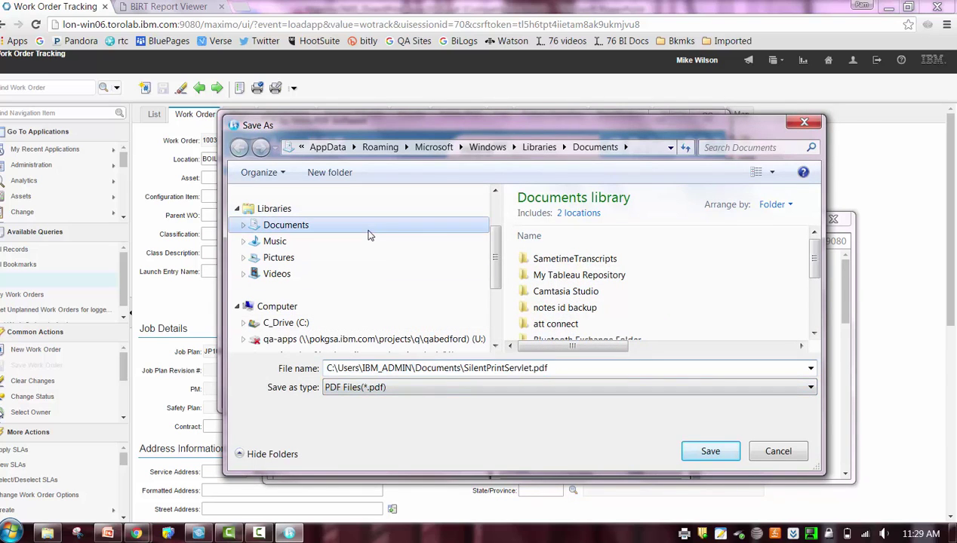
click(492, 368)
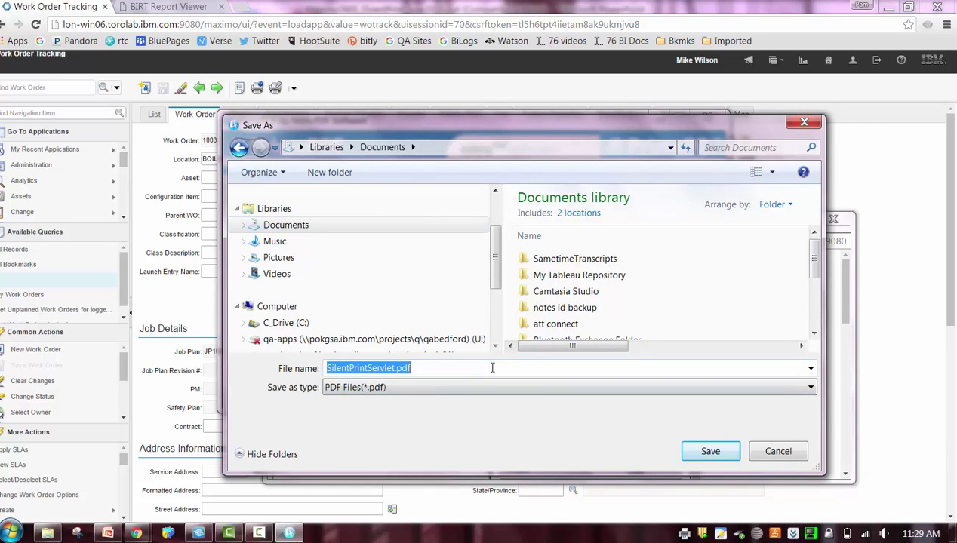
text(1)
click(715, 450)
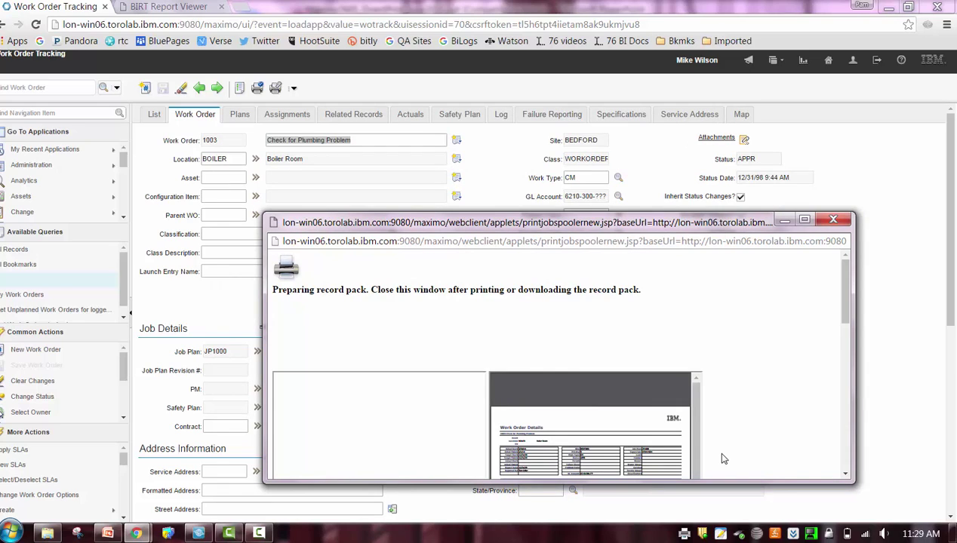
Close the record pack window and show work order 1003's attachment, document 1031 'Kaya.gif'.
click(833, 218)
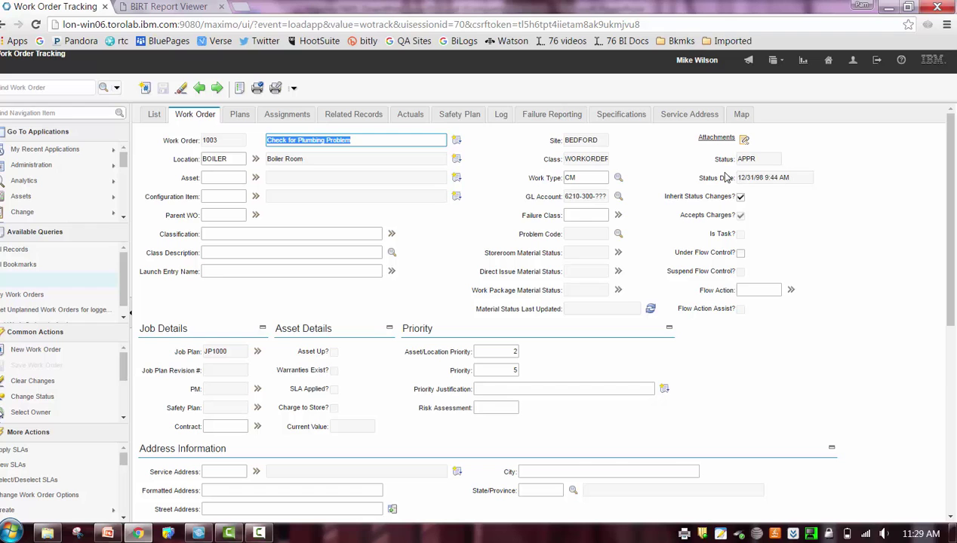
click(655, 156)
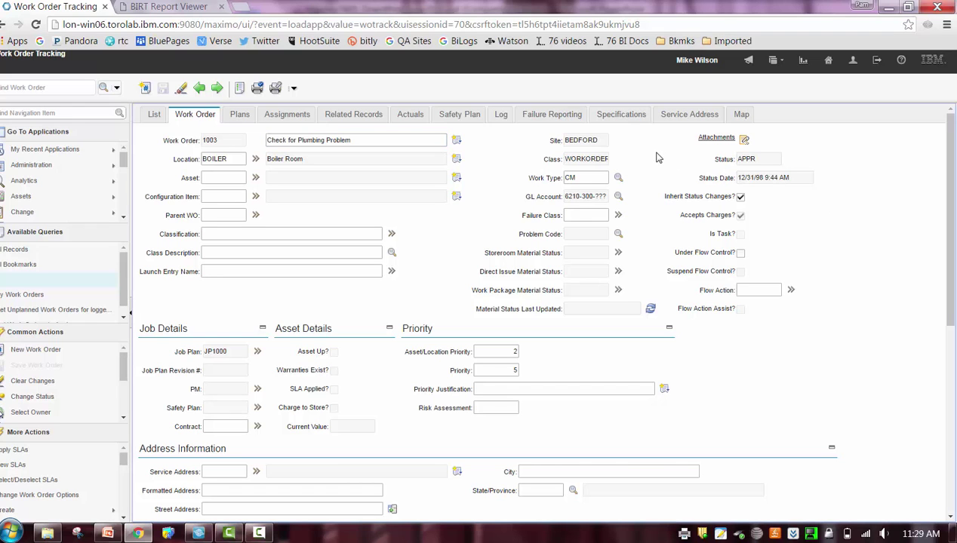
click(721, 140)
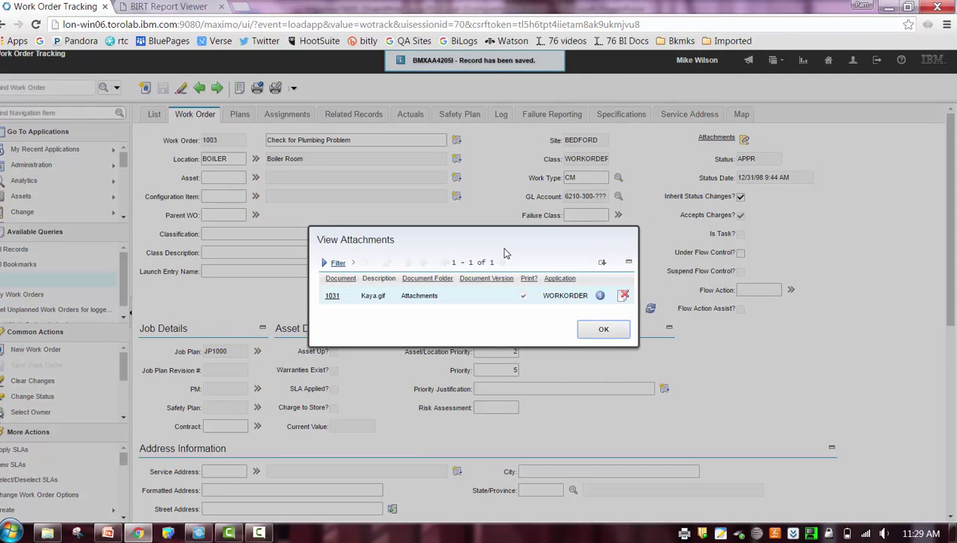
Close View Attachments and print work order 1003 with its attachments.
click(591, 330)
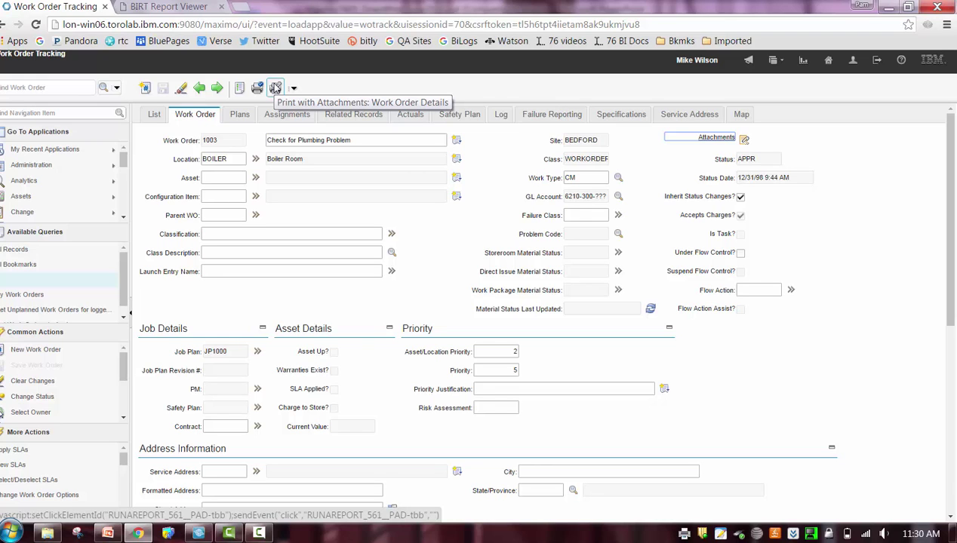
click(275, 88)
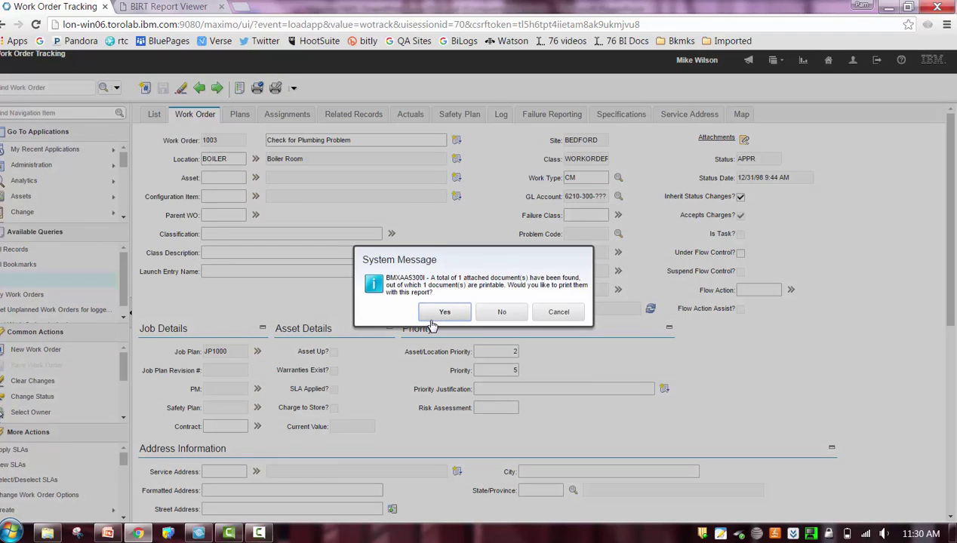
Include the attached Kaya.gif, then enlarge the printing window to show the 3-sheet PrimoPDF preview.
click(435, 314)
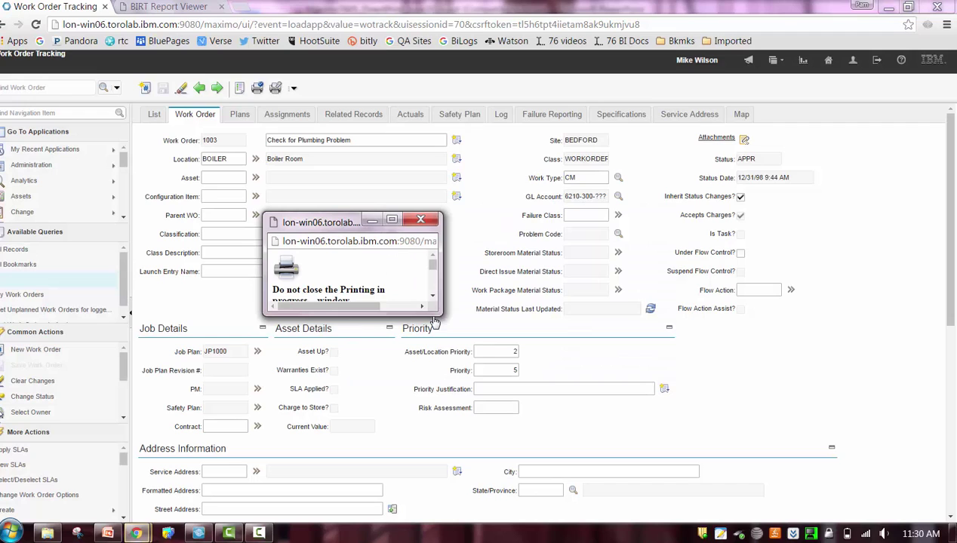
drag(441, 314, 789, 420)
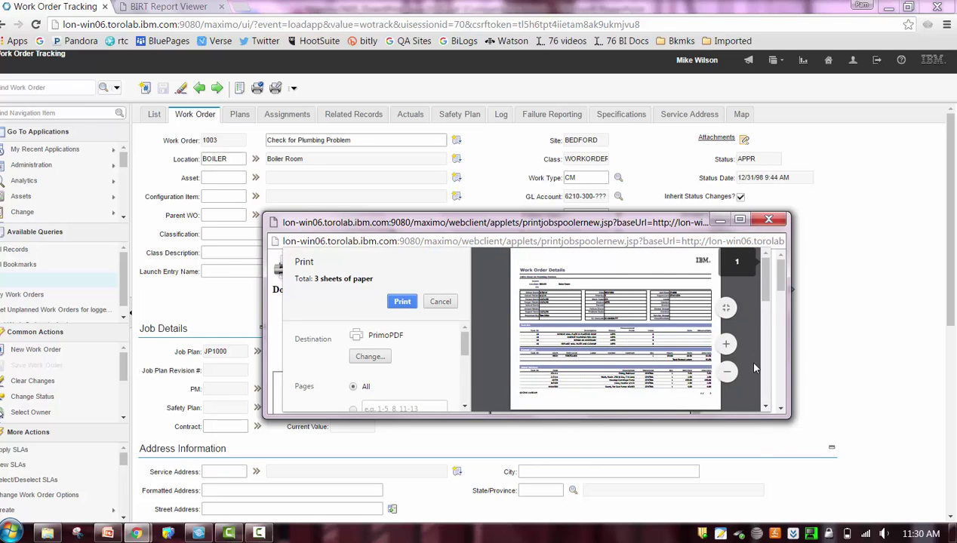
drag(678, 224, 594, 144)
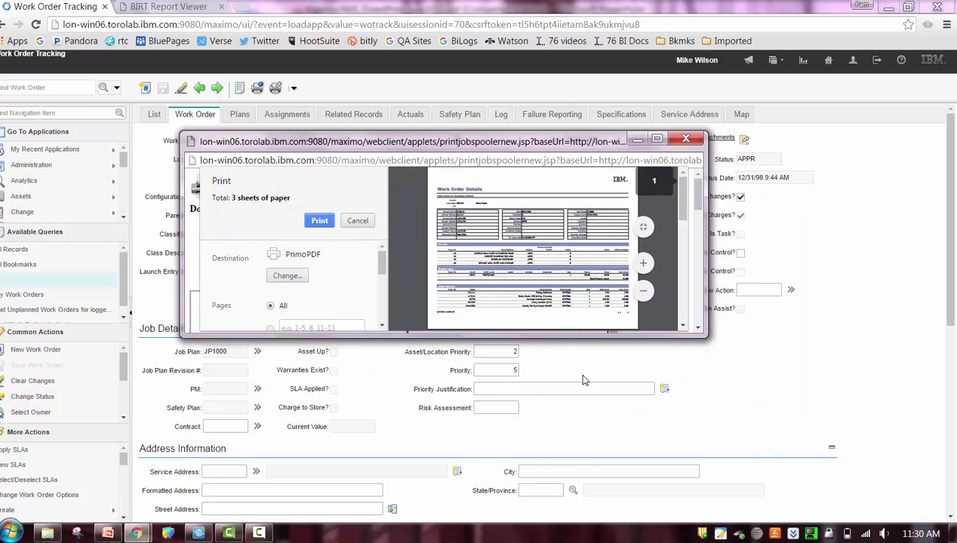
drag(576, 334, 605, 501)
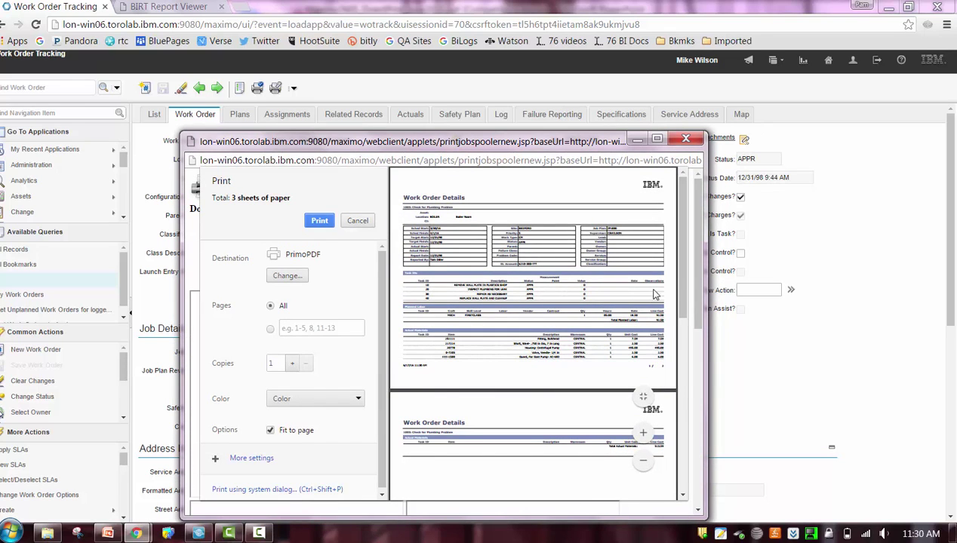
mouse_move(675, 279)
mouse_down()
mouse_move(687, 423)
mouse_move(687, 266)
mouse_up()
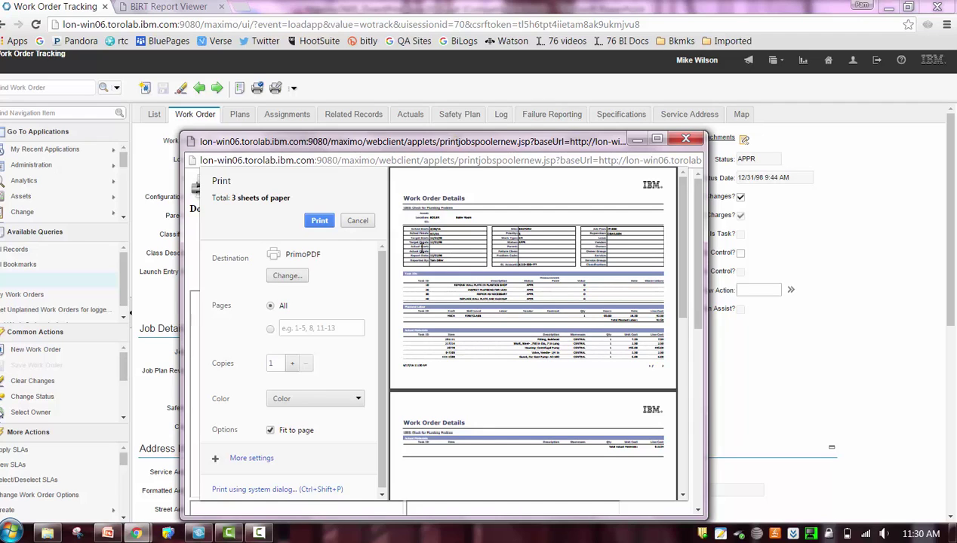
Switch the print destination to Save as PDF and confirm saving.
click(291, 277)
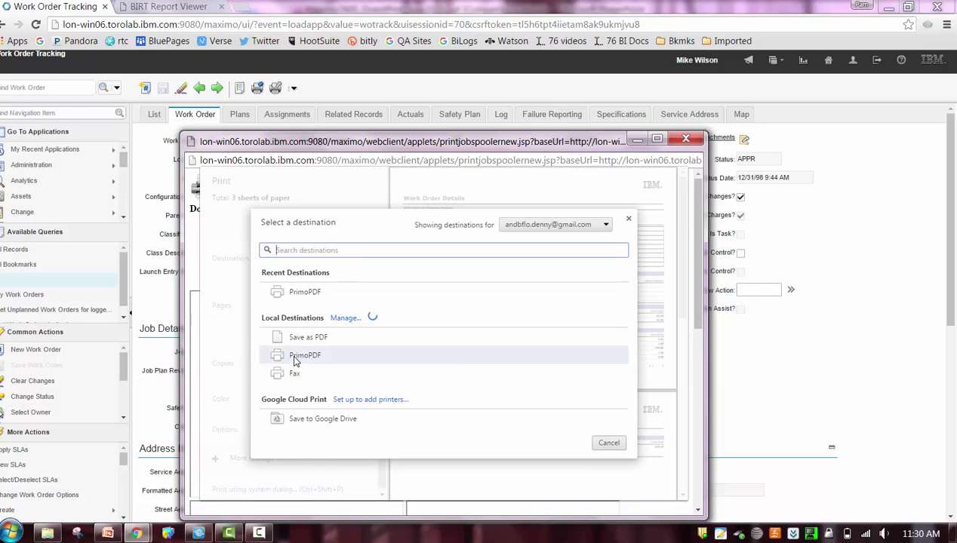
click(298, 339)
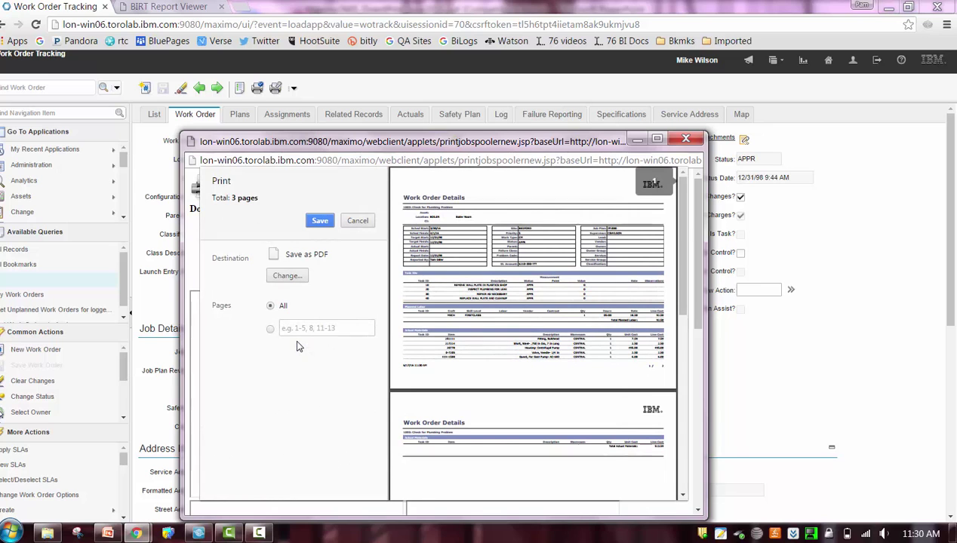
click(319, 223)
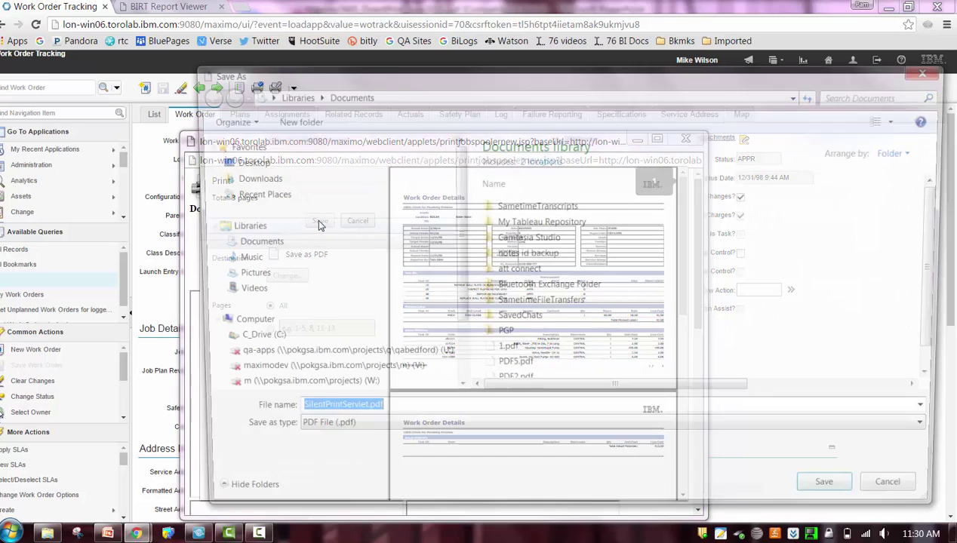
Save the report as '2' in Documents and close the printing window.
click(306, 241)
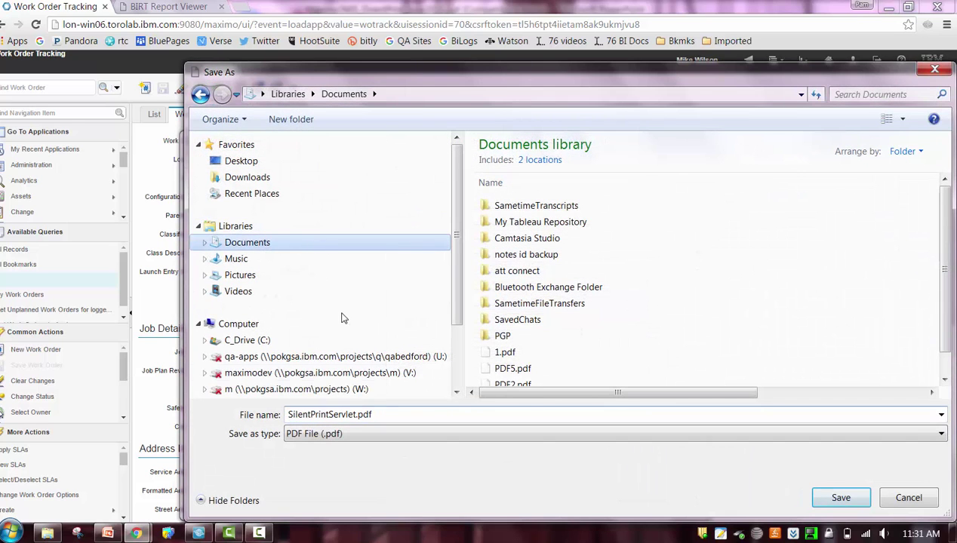
click(404, 414)
text(2)
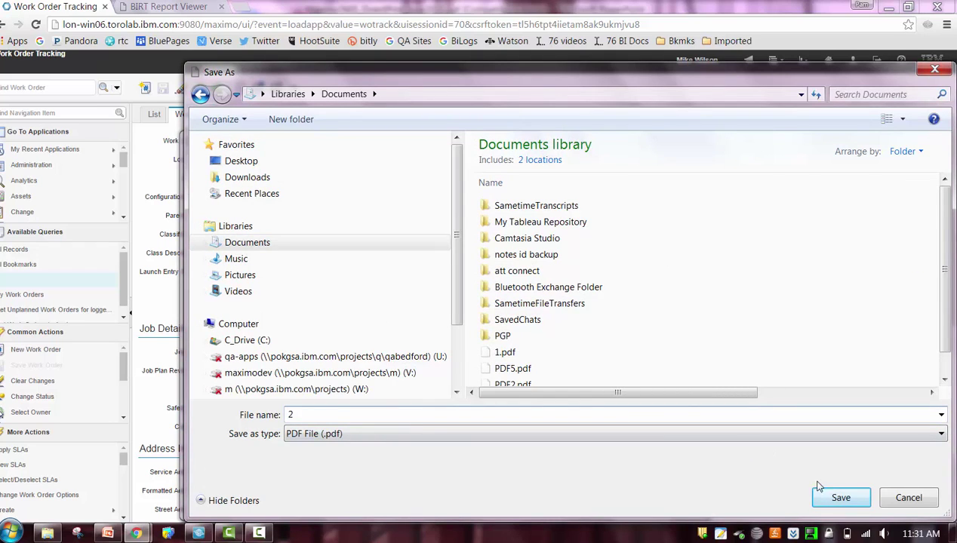
click(842, 499)
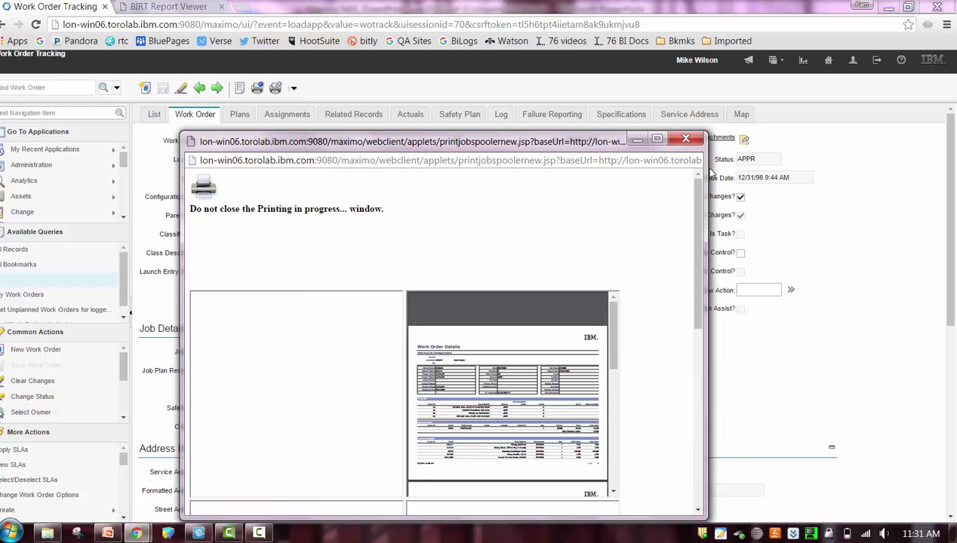
click(687, 140)
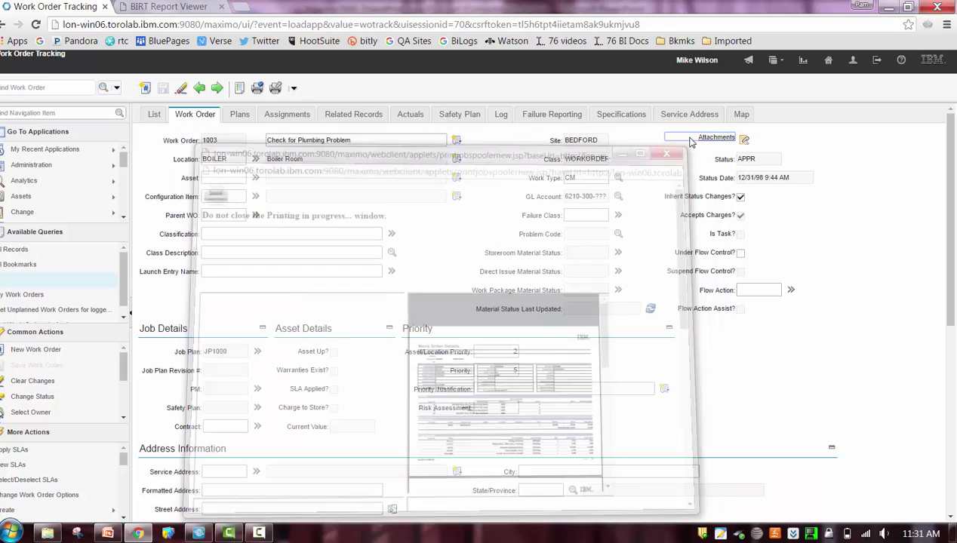
click(47, 534)
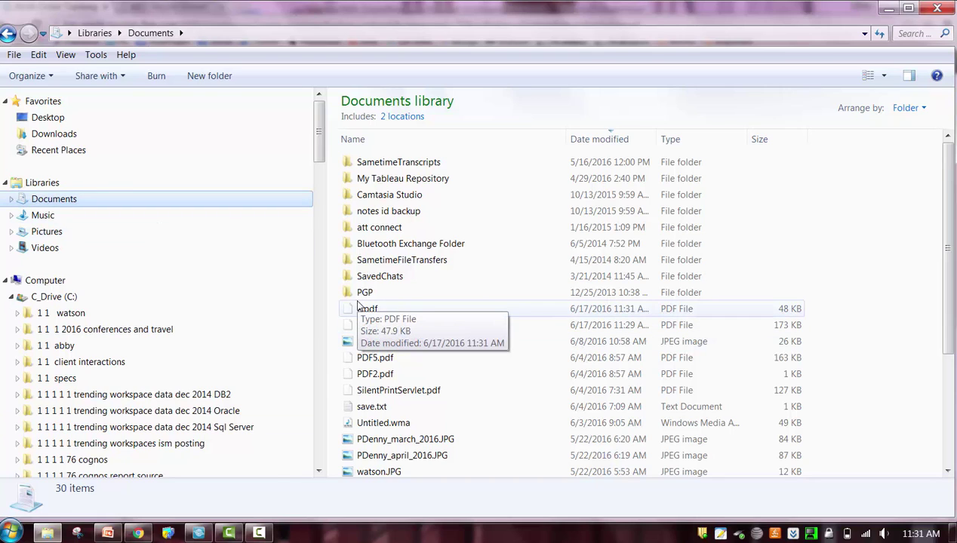
click(139, 534)
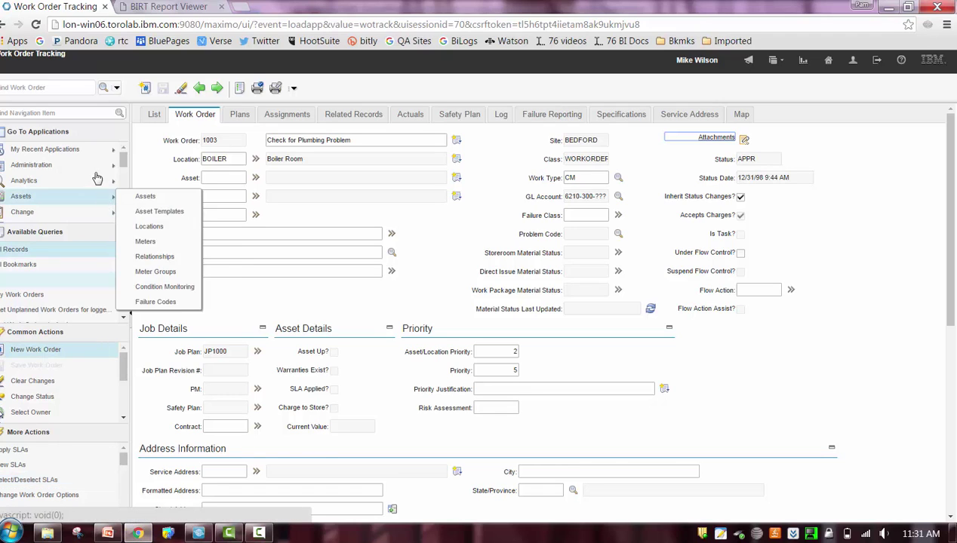
Open Report Administration and filter reports by file name 'wo'.
mouse_move(94, 154)
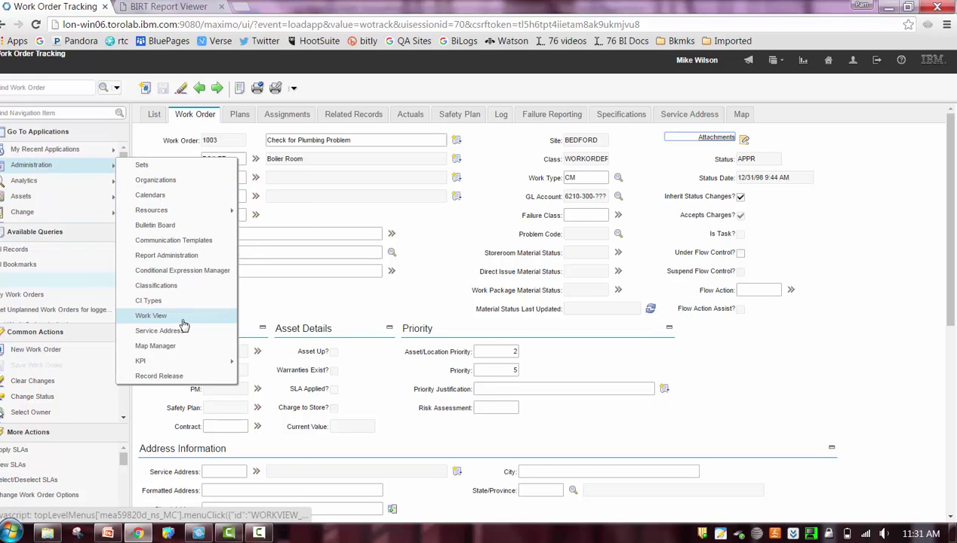
click(182, 255)
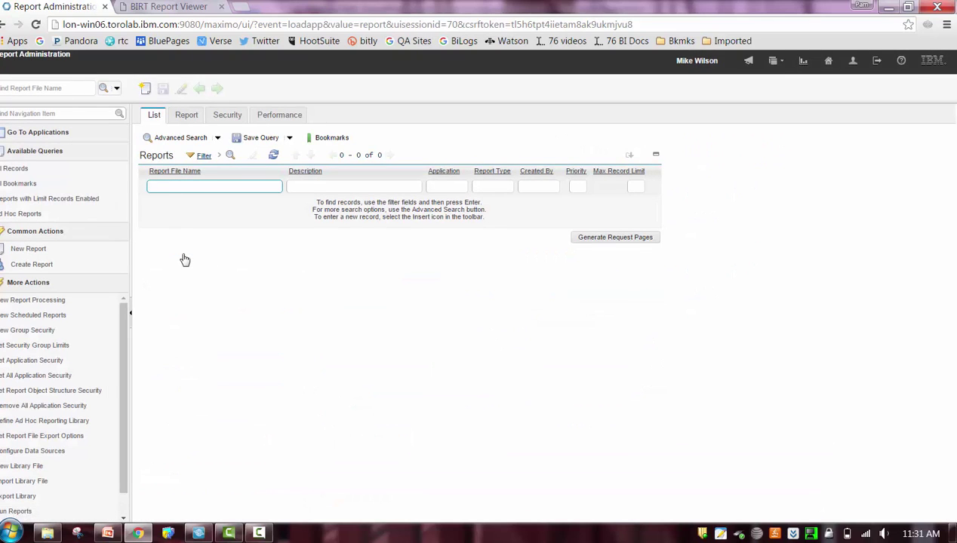
text(wo)
key(Return)
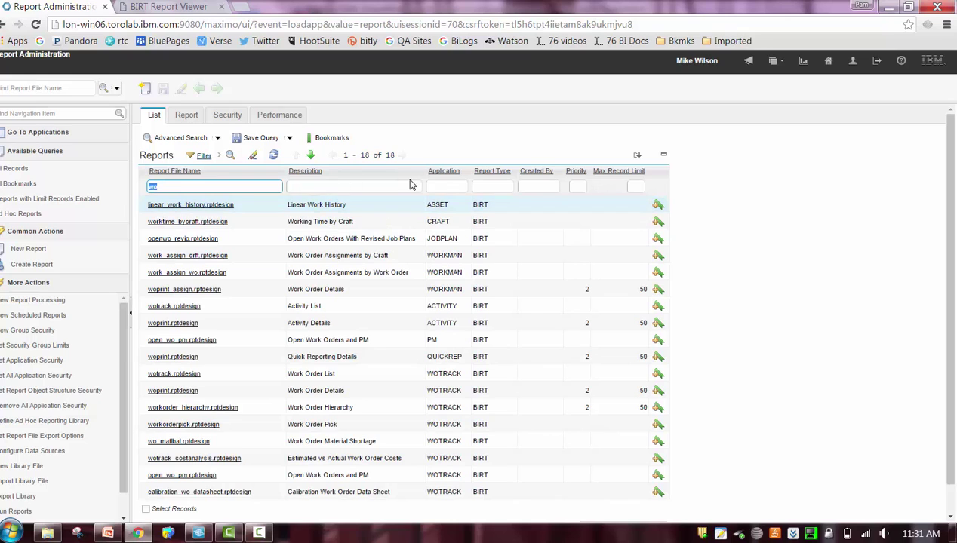
Also filter the report list by application 'wo', leaving 11 BIRT reports.
click(440, 186)
text(wo)
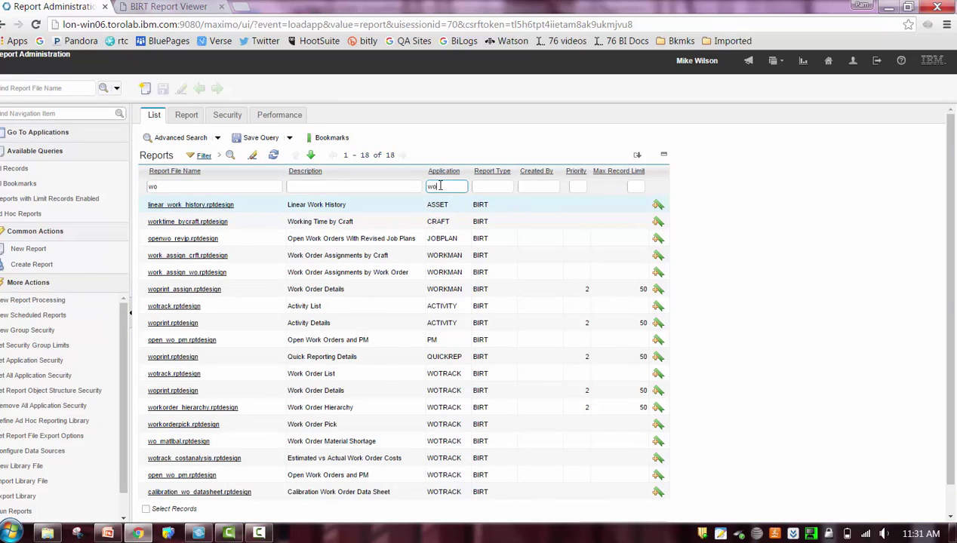
key(Return)
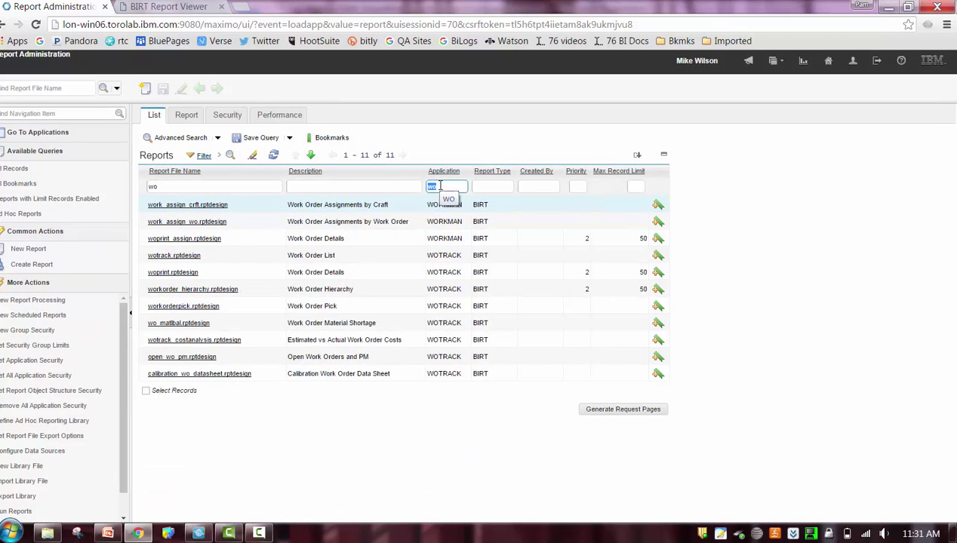
Open the woprint.rptdesign Work Order Details report from the WOTRACK row.
click(169, 273)
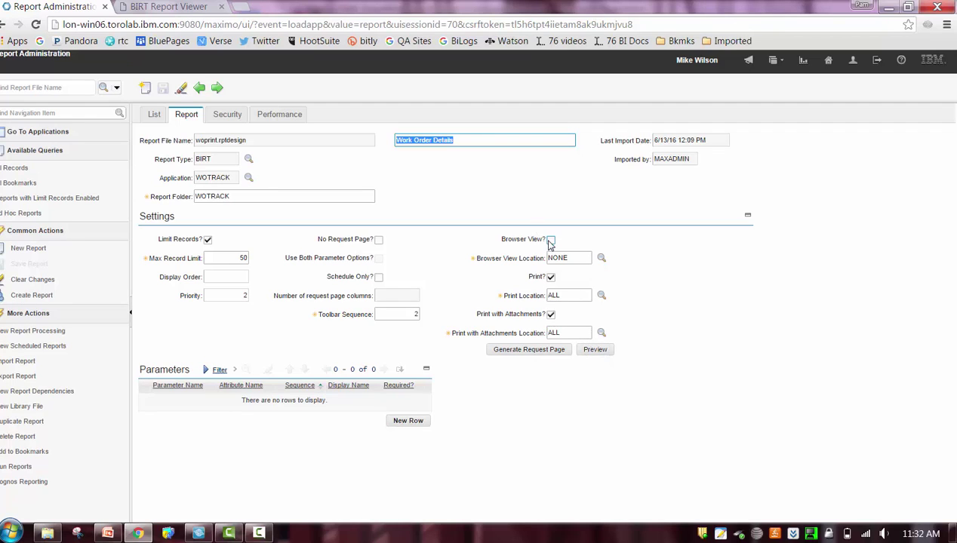
click(602, 296)
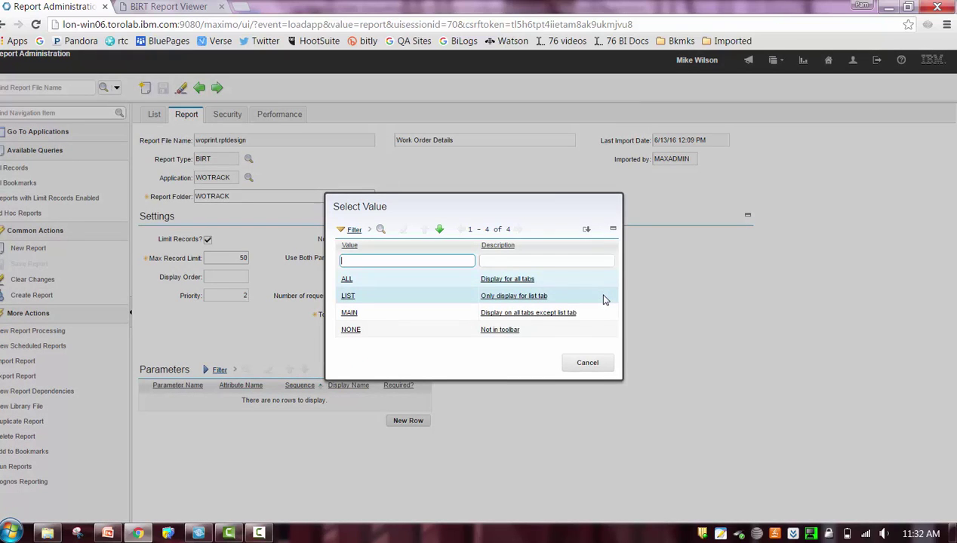
click(588, 363)
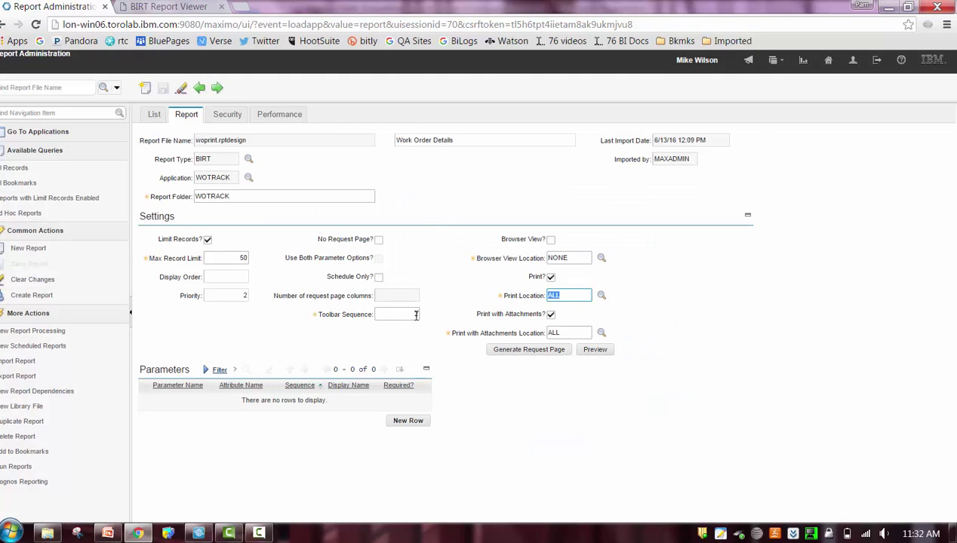